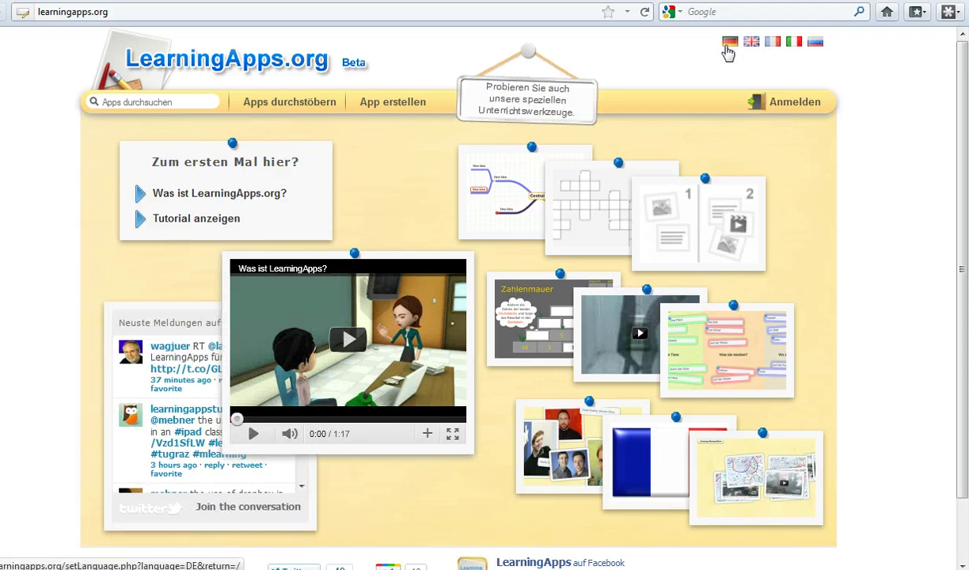
Step: Choose German as the site language and view the "Was ist LearningApps.org?" page before returning to the start page
click(729, 45)
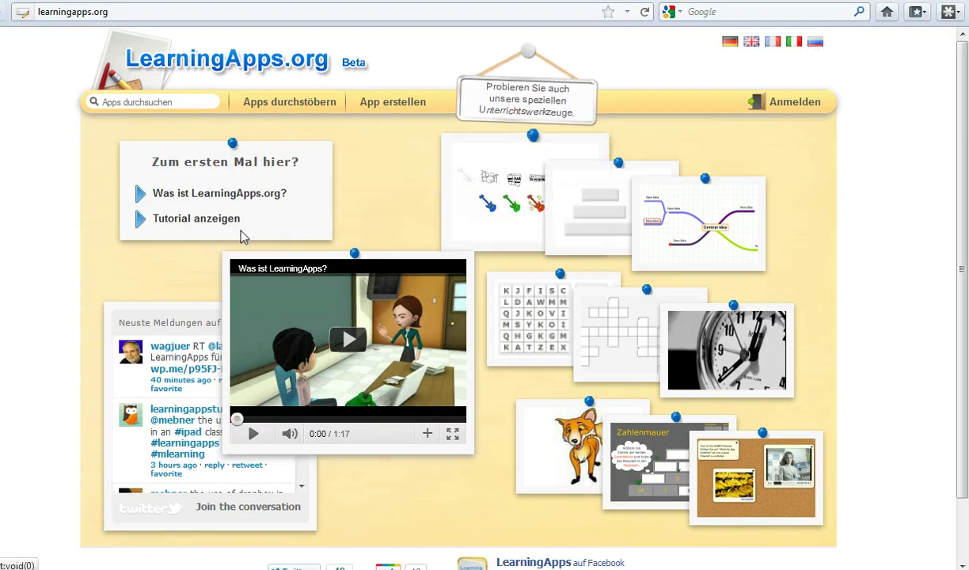
click(236, 204)
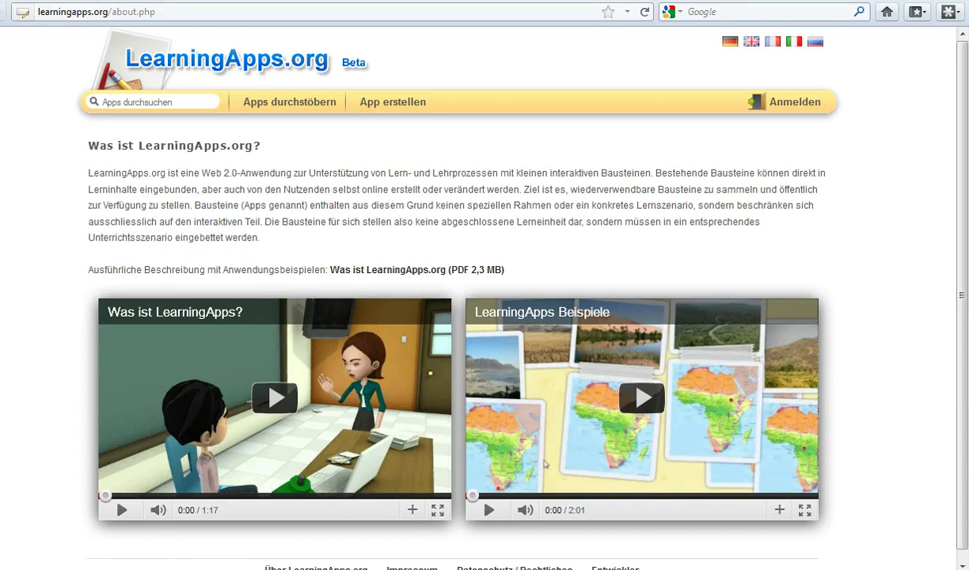
click(1, 12)
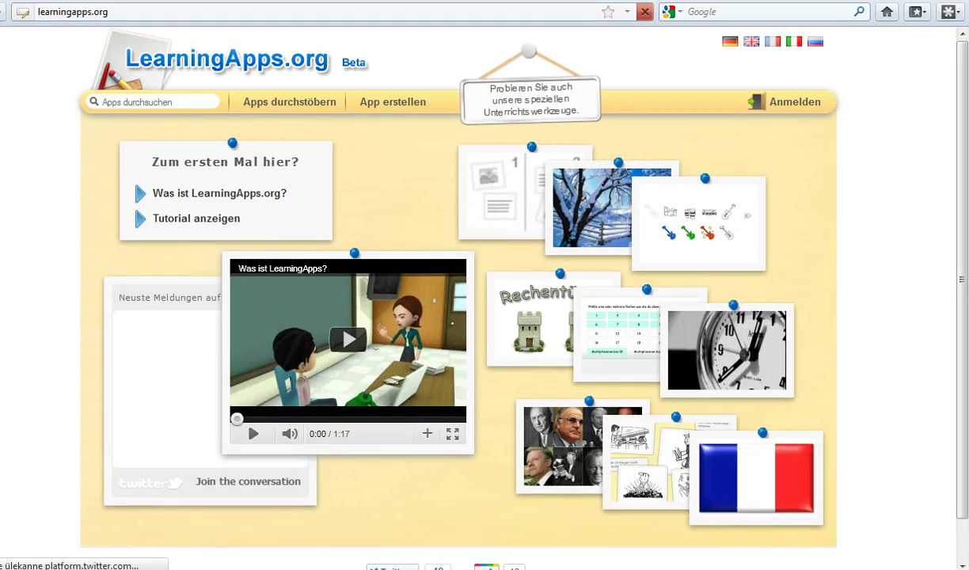
Step: Log in to the existing account with its username and account password
click(803, 104)
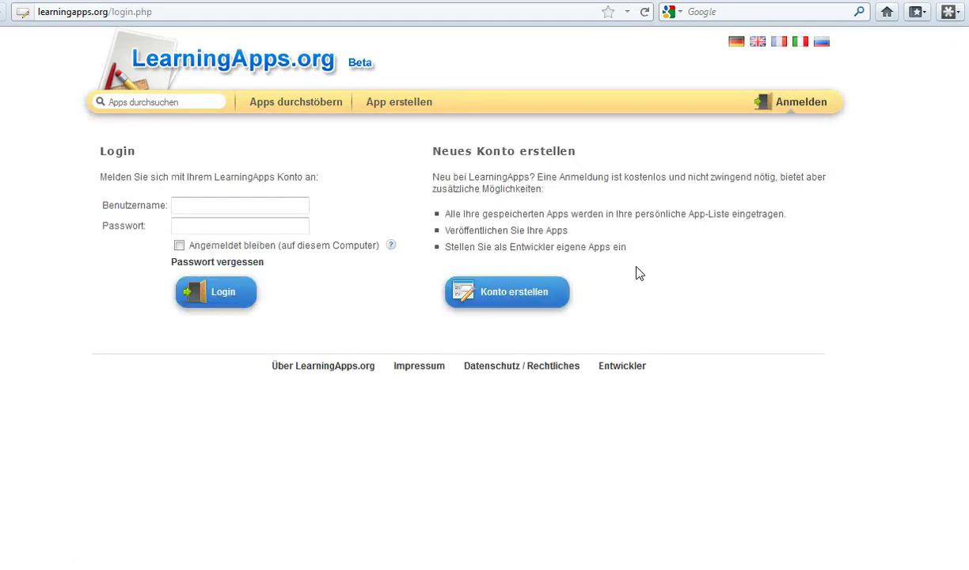
click(178, 207)
text(lepatri)
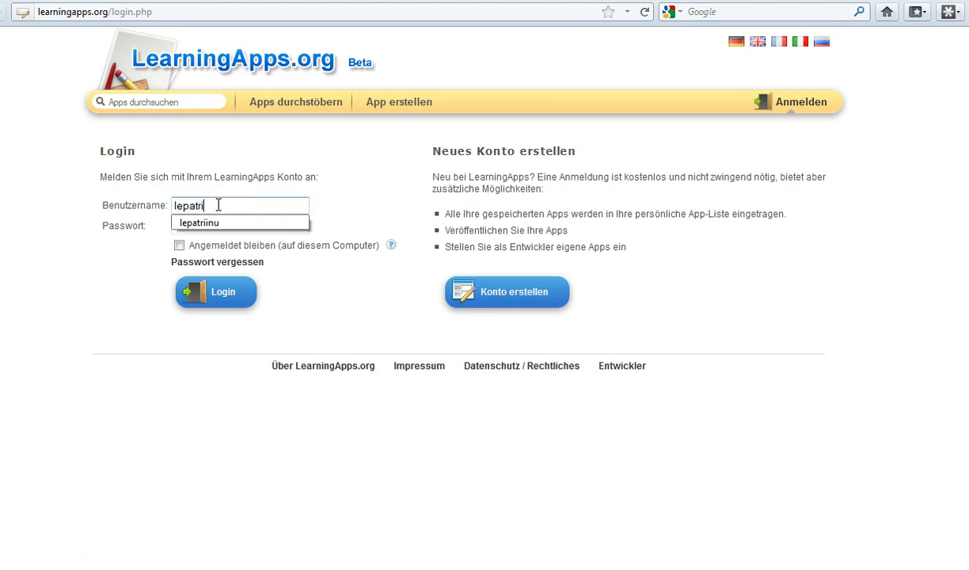
text(inu)
key(Tab)
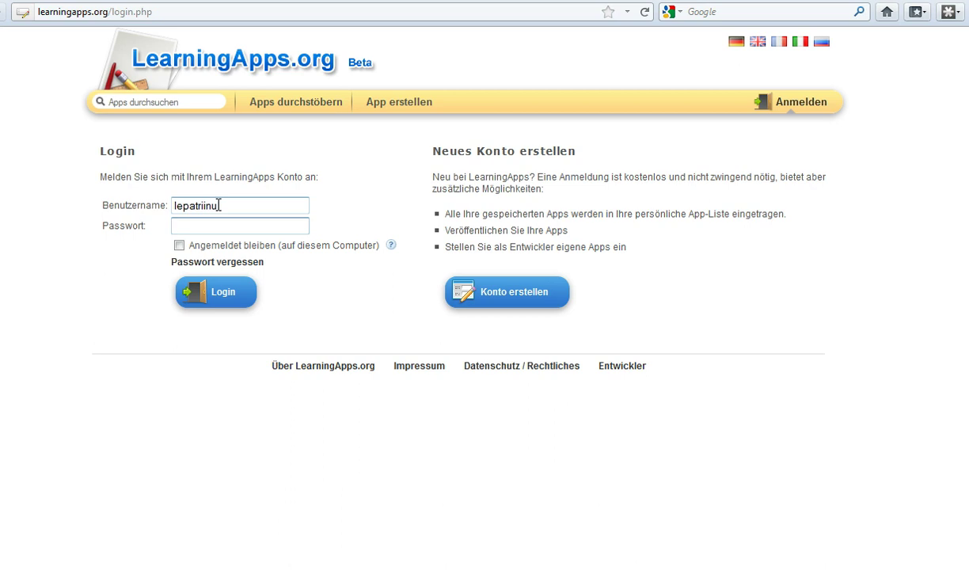
text(************)
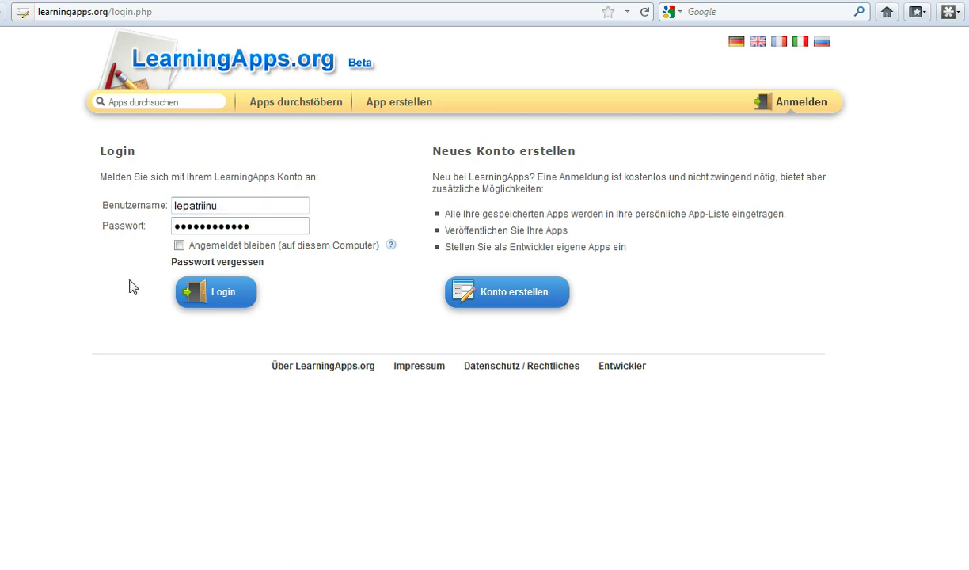
click(226, 289)
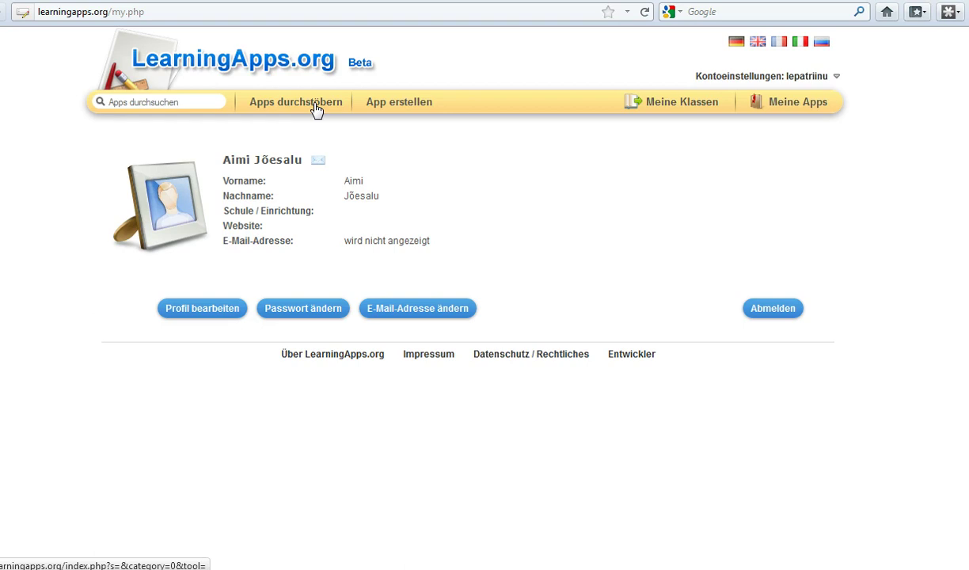
Step: Search the apps for "Familie"
click(197, 102)
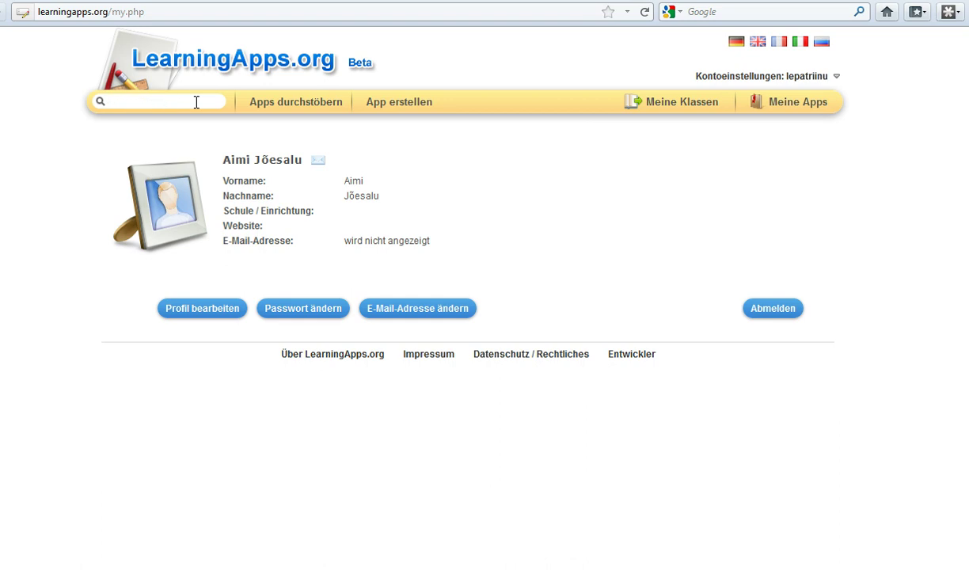
text(Famil)
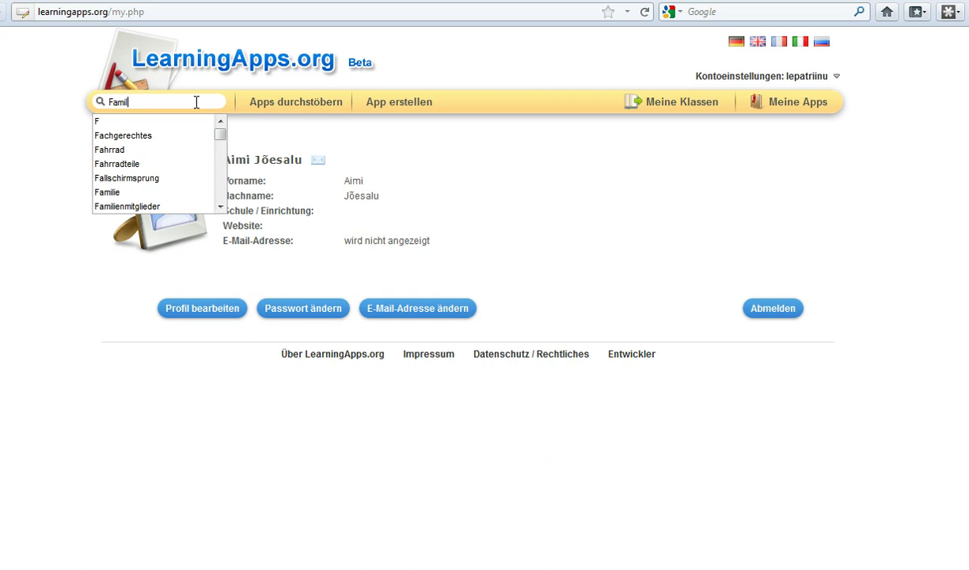
text(ie)
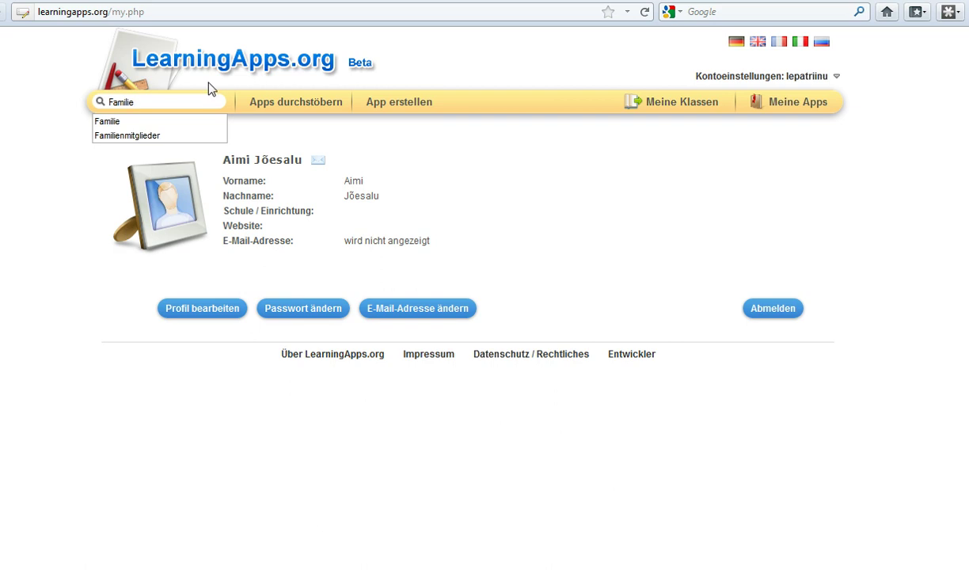
key(Return)
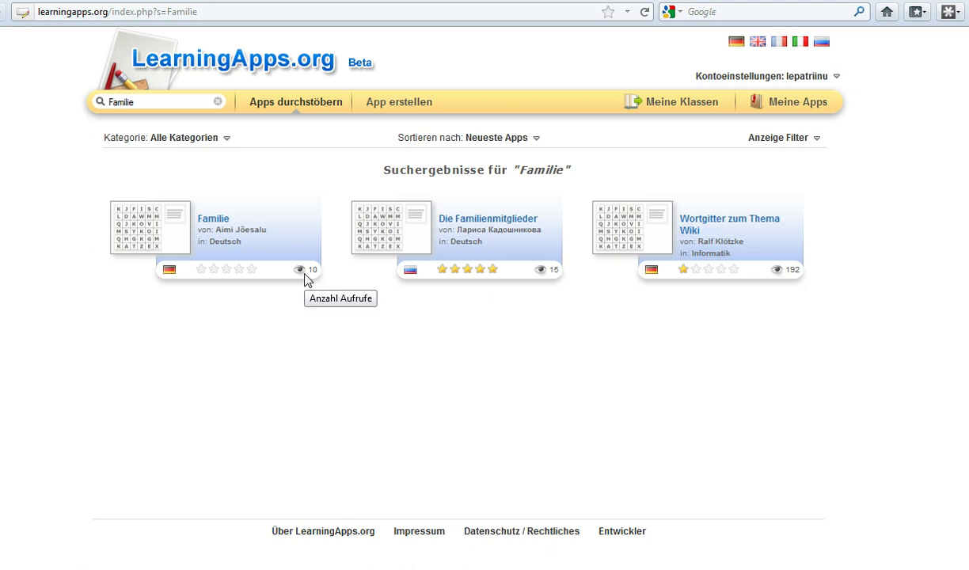
Step: Try out the German word grid app "Familie" past its task message and return to the search results
click(156, 238)
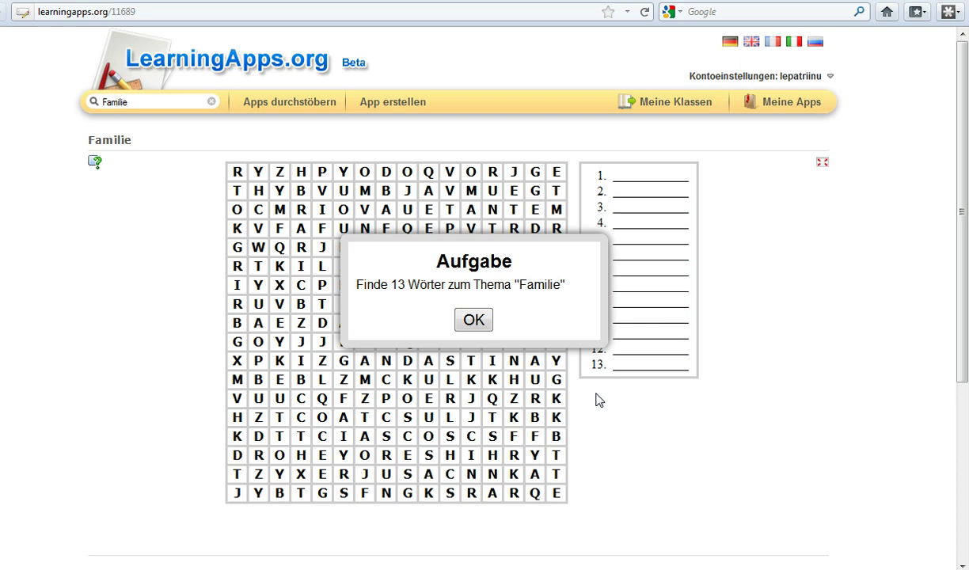
click(474, 322)
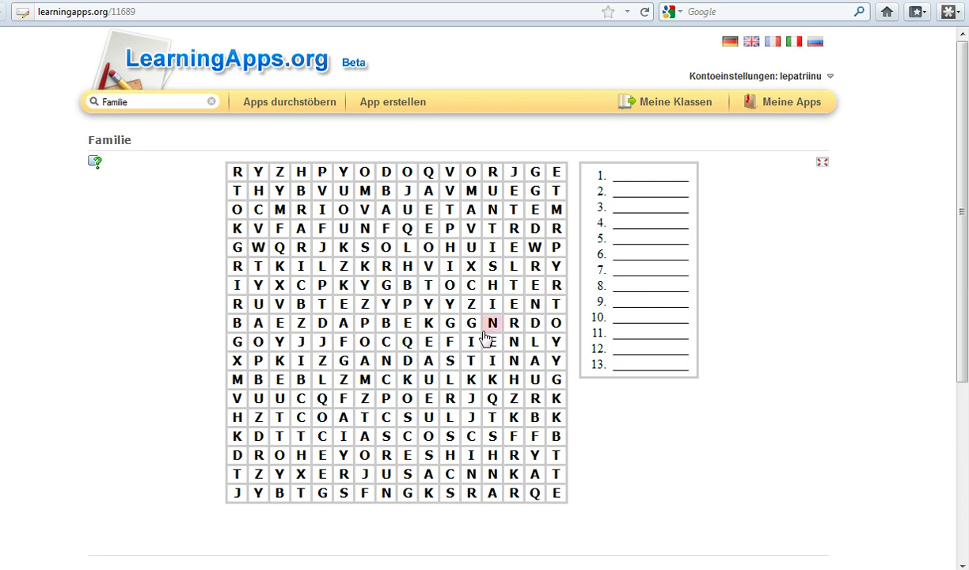
click(429, 475)
click(302, 345)
key(alt+Left)
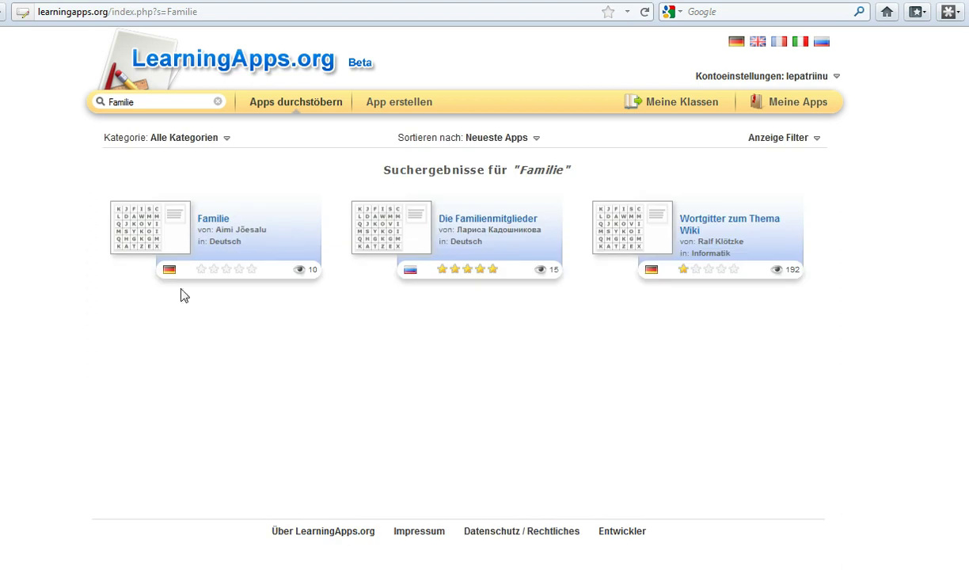
key(alt+Left)
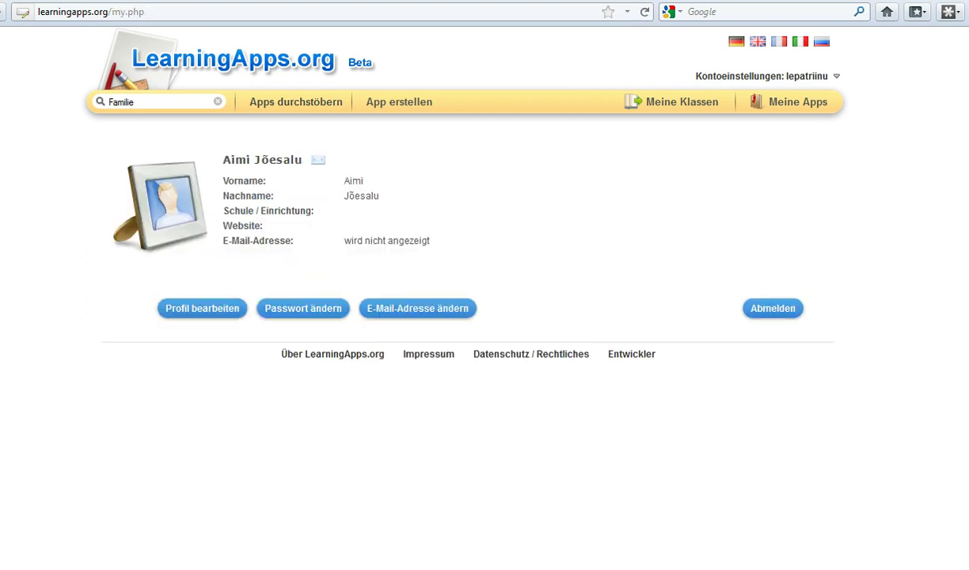
click(8, 13)
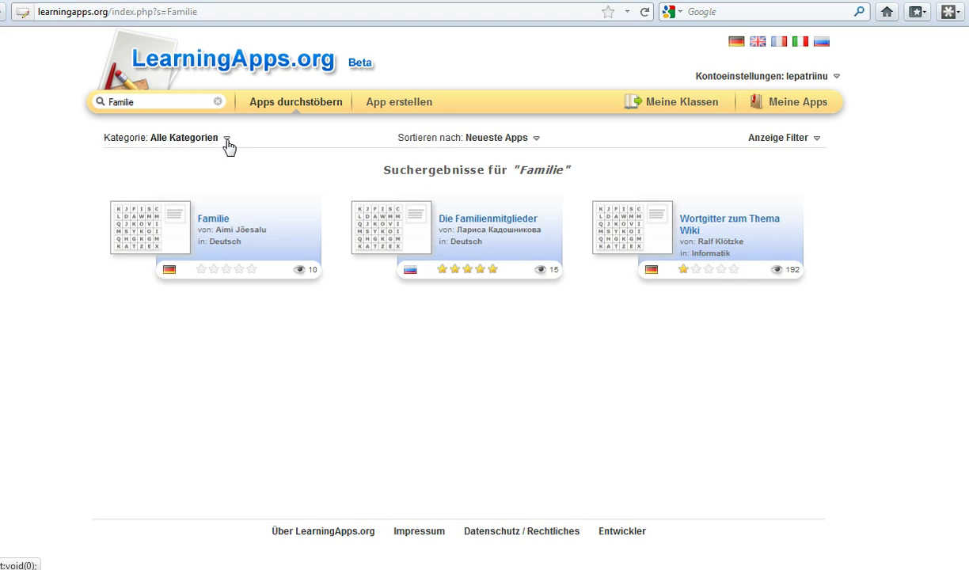
Step: Filter the "Familie" search results by the Informatik category, and go back to the results for all categories
click(228, 142)
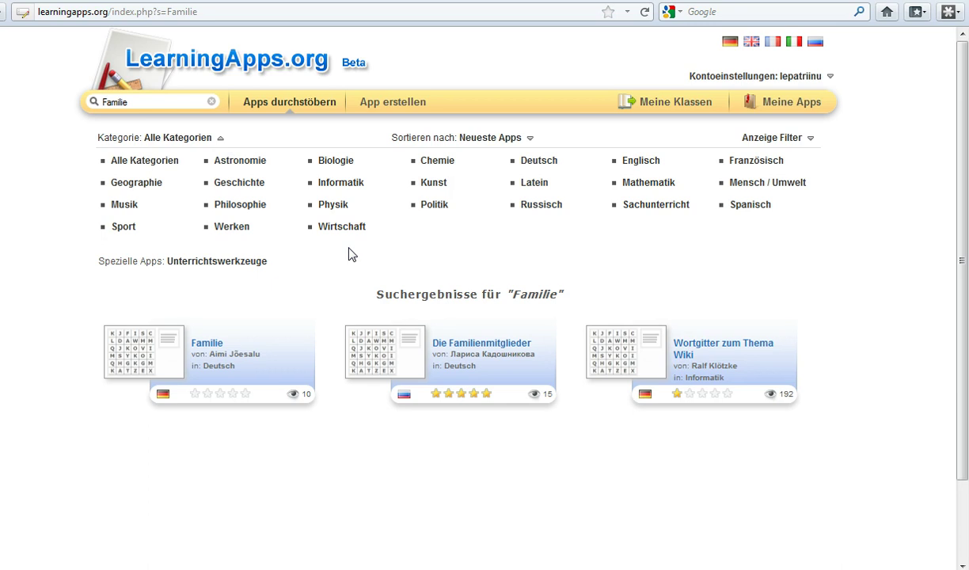
click(348, 183)
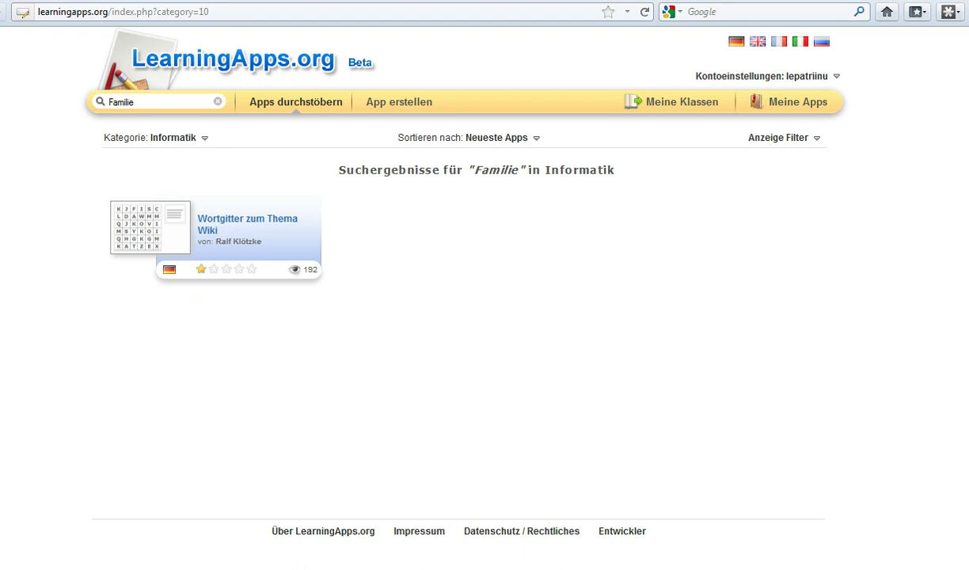
key(alt+Left)
Step: Browse the templates for creating an app, view the examples for Wortgitter, and return to the template overview
click(398, 110)
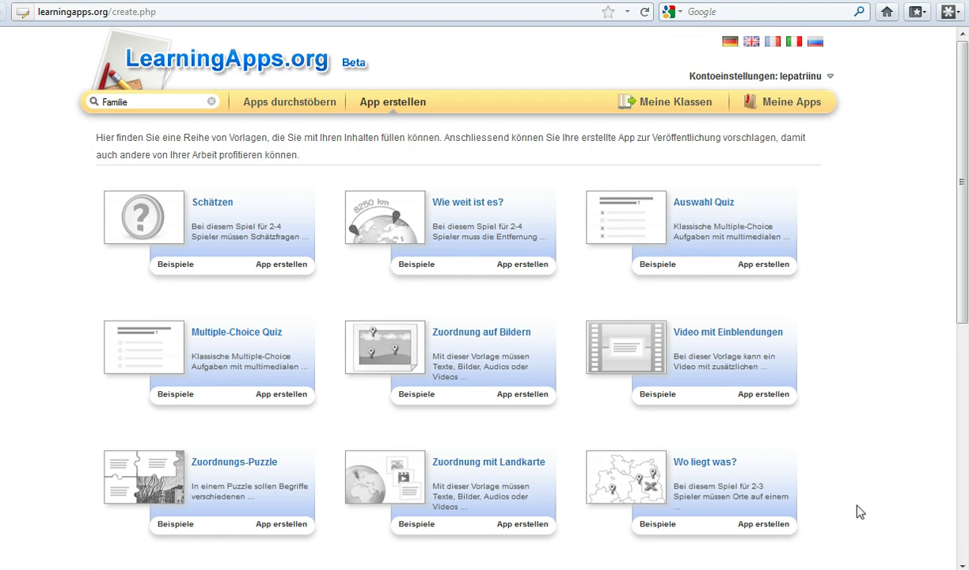
click(962, 565)
scroll(961, 565, down, 4)
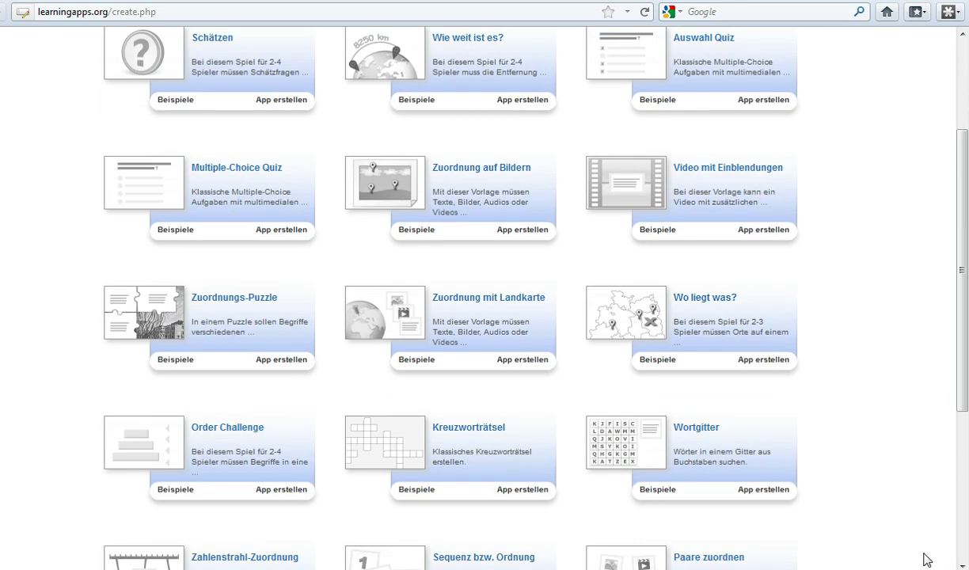
scroll(961, 564, down, 4)
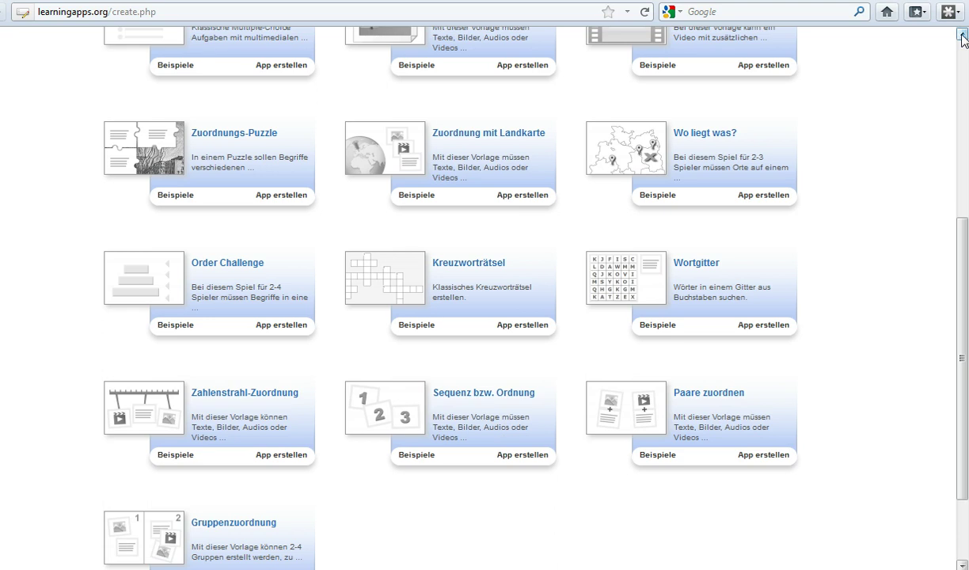
click(660, 326)
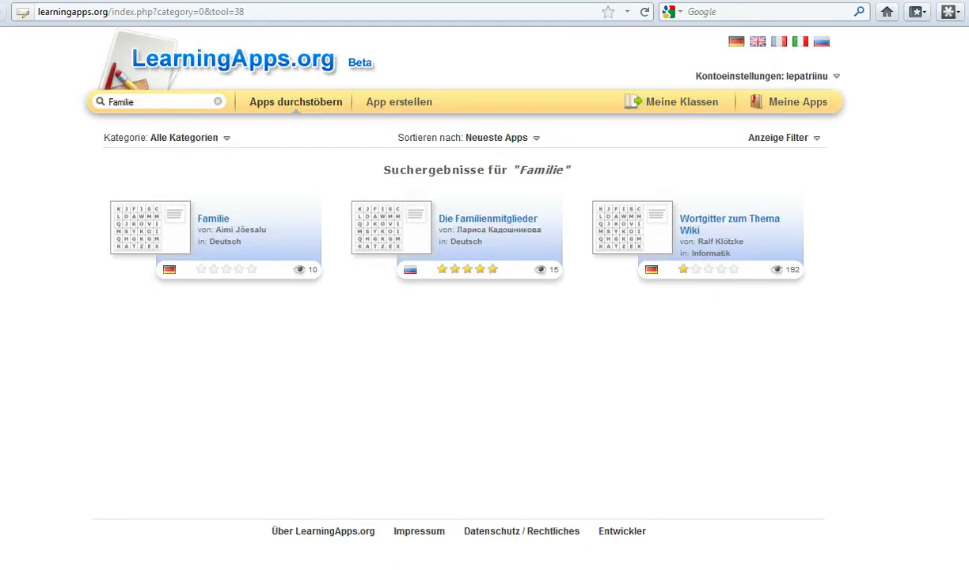
key(alt+Left)
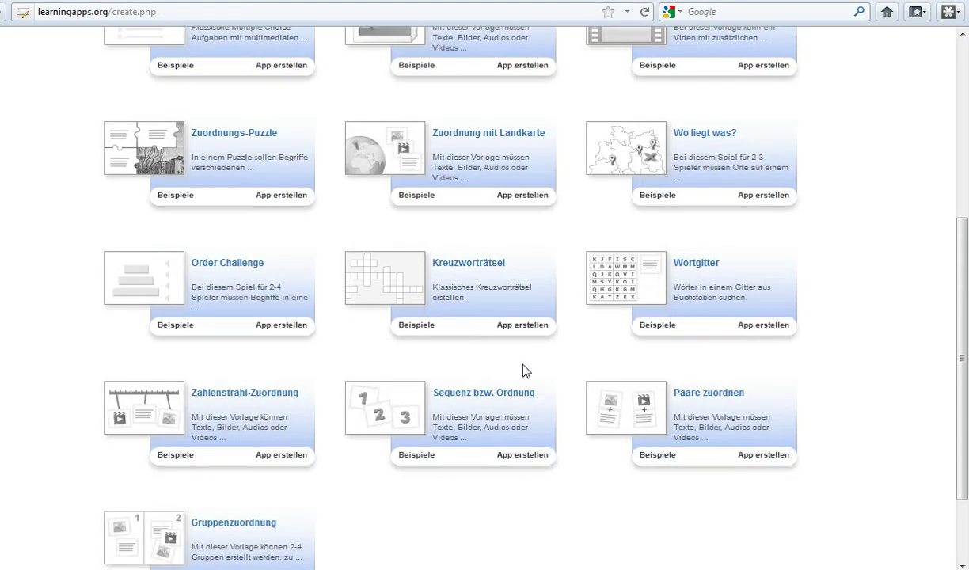
Step: Start creating a new app from the "Paare zuordnen" template
click(756, 460)
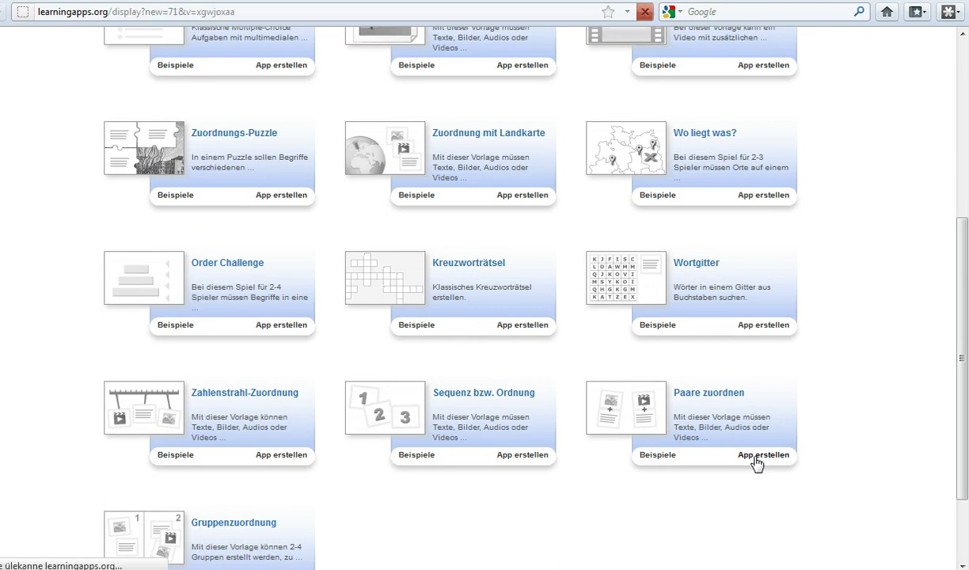